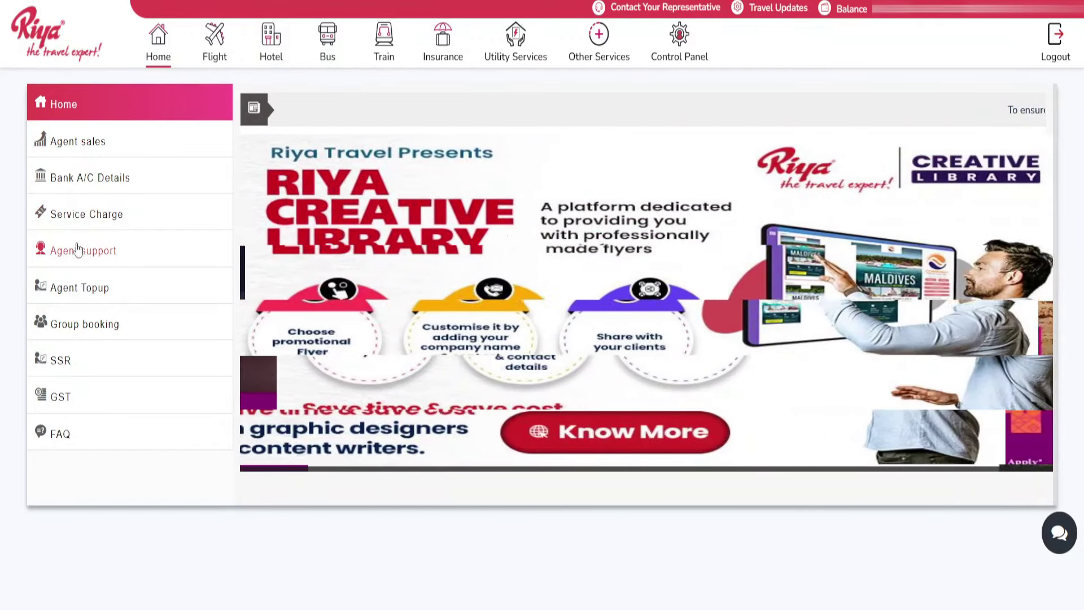
# Step: Open the service charge settings and choose Domestic as the airport type for airlines
pyautogui.click(105, 223)
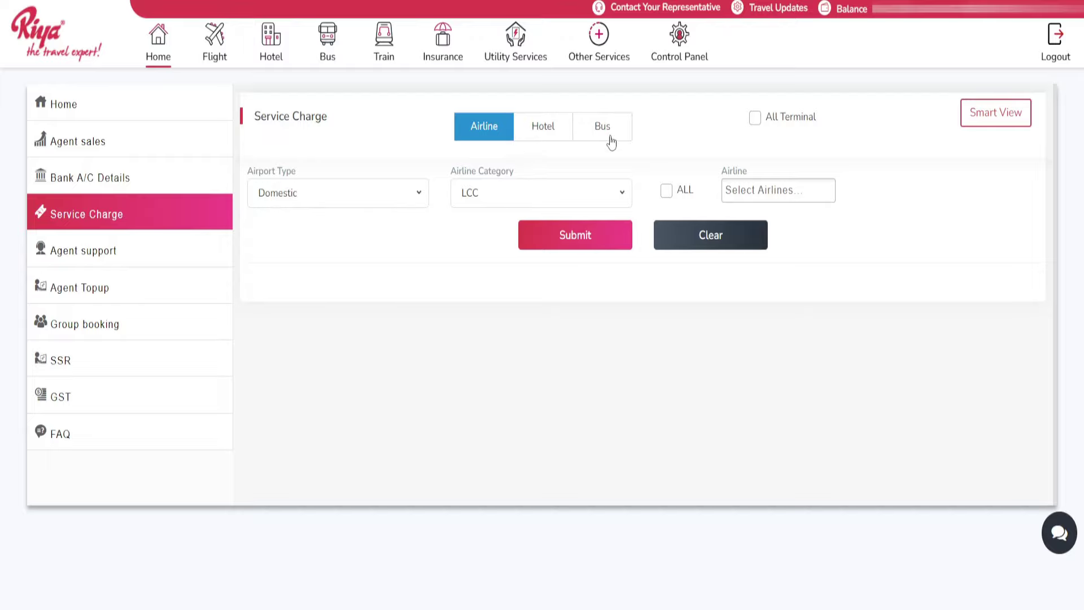
pyautogui.moveTo(325, 57)
pyautogui.click(316, 200)
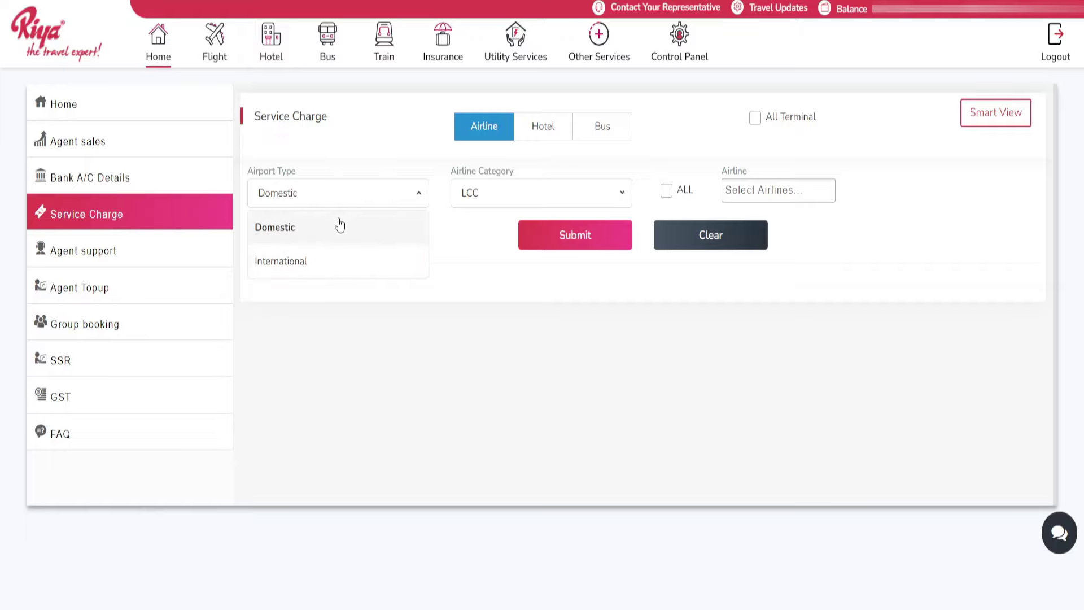
pyautogui.click(303, 227)
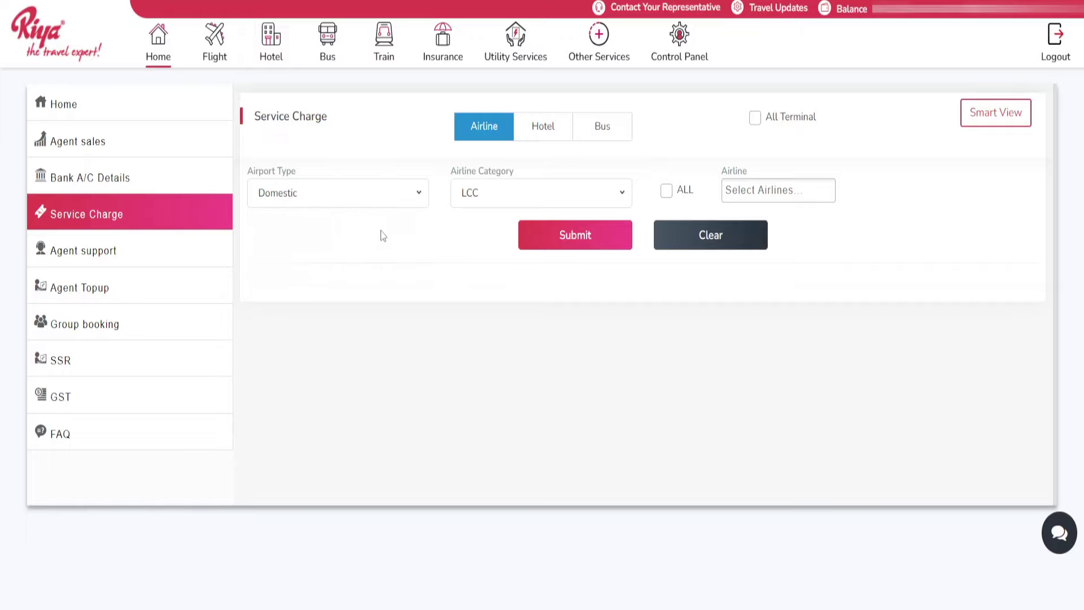
# Step: Keep the LCC airline category, review the airline list, include all airlines and submit the selection
pyautogui.click(485, 202)
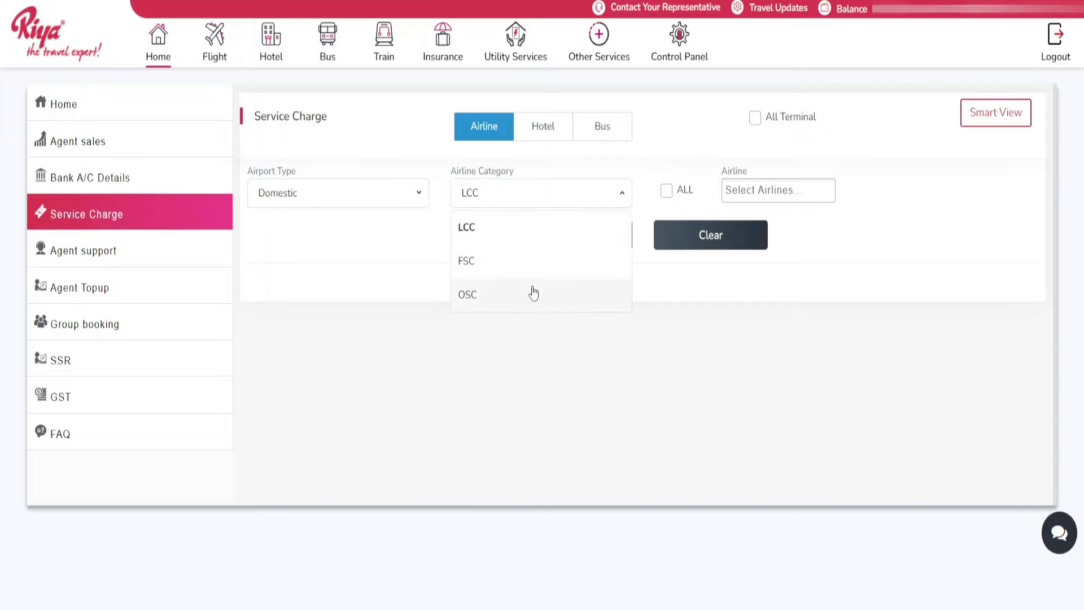
pyautogui.click(782, 194)
pyautogui.scroll(-2, 820, 316)
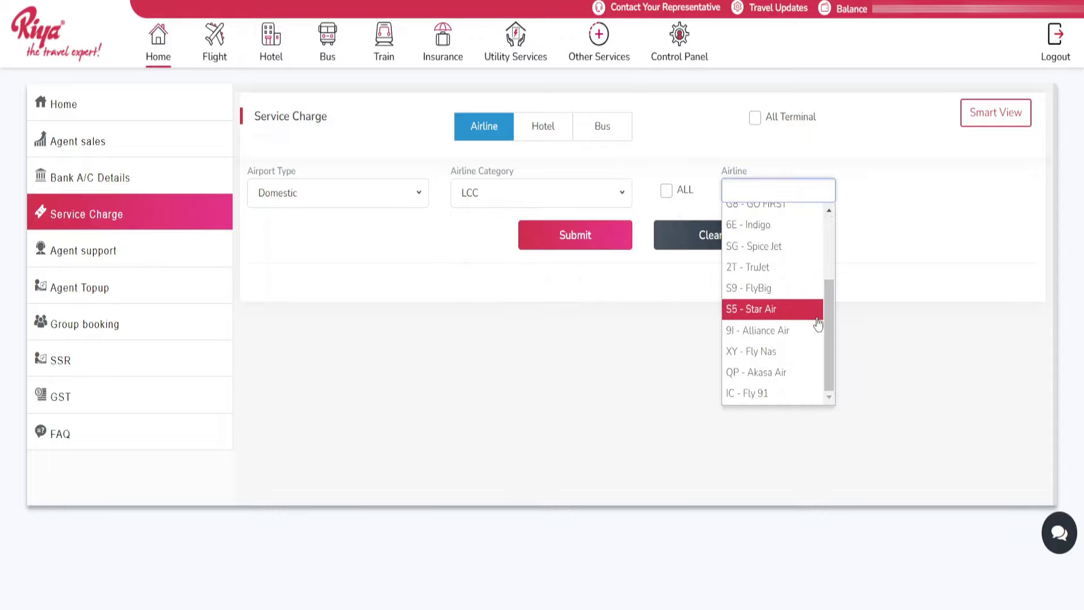
pyautogui.scroll(2, 753, 375)
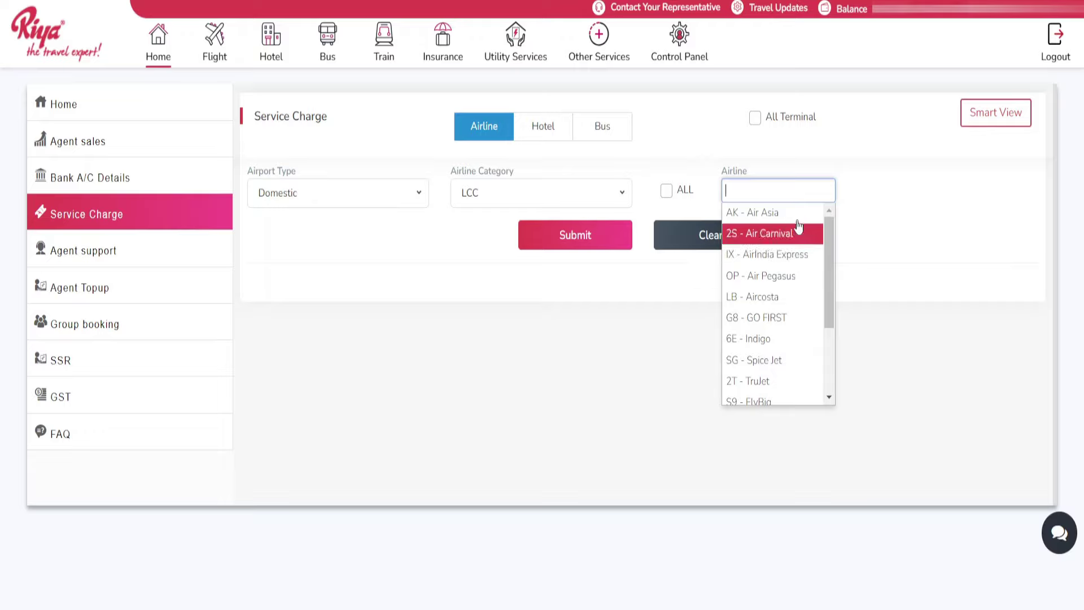
pyautogui.click(725, 141)
pyautogui.click(667, 192)
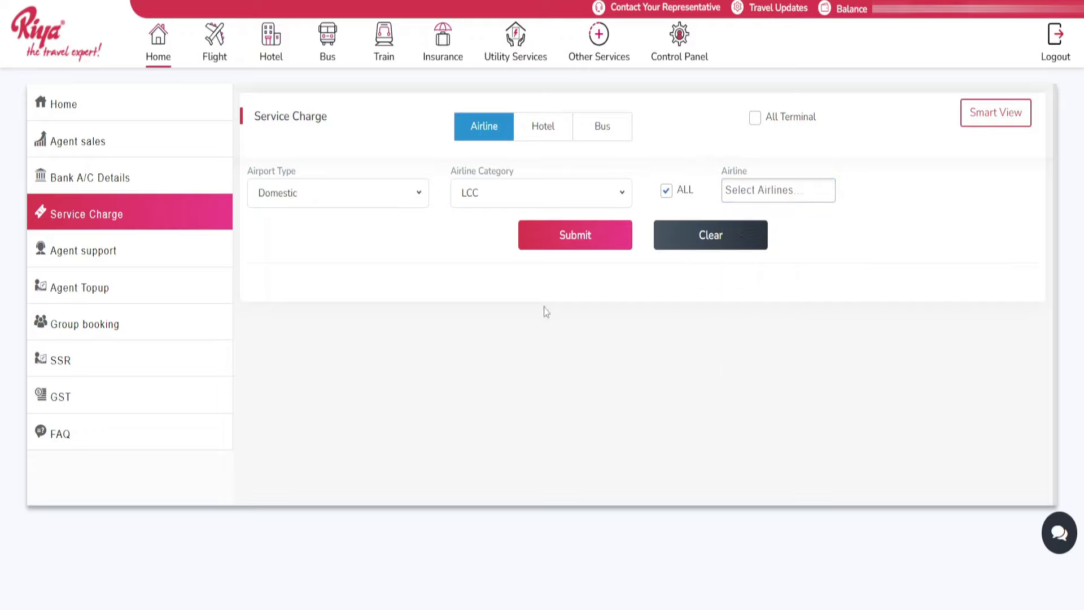
pyautogui.click(582, 236)
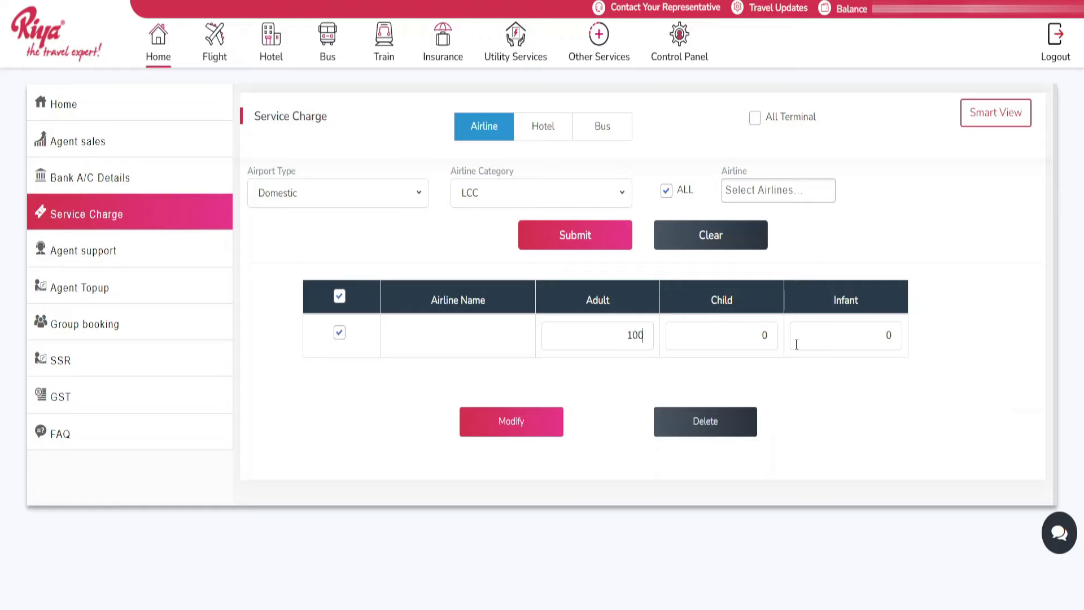
# Step: Set the adult, child and infant service charges to 100 each and save the modification
pyautogui.write('100')
pyautogui.moveTo(887, 335); pyautogui.dragTo(905, 345)
pyautogui.write('100')
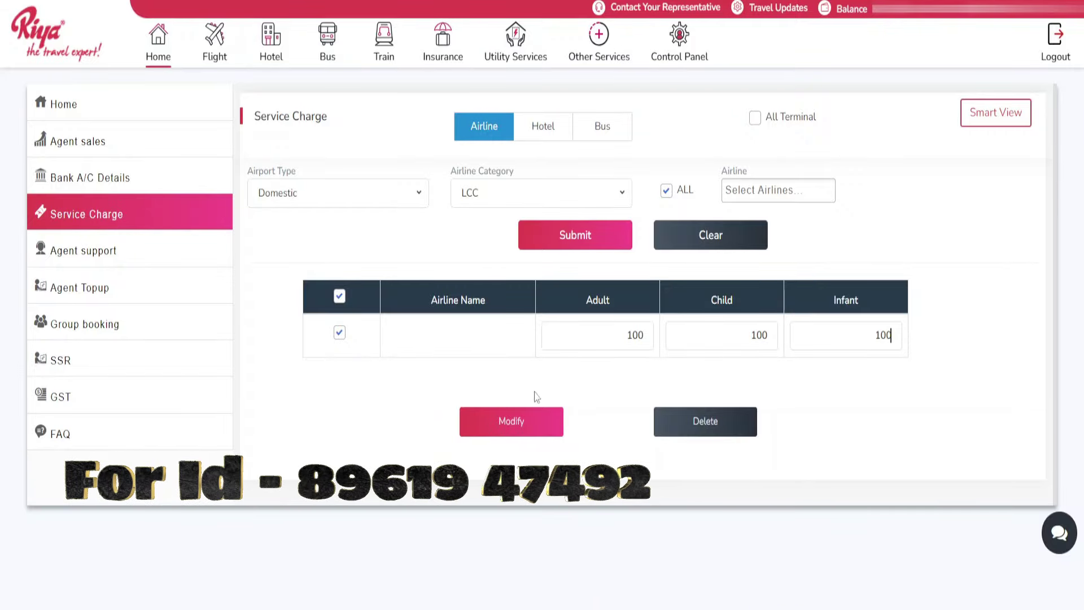
pyautogui.click(514, 428)
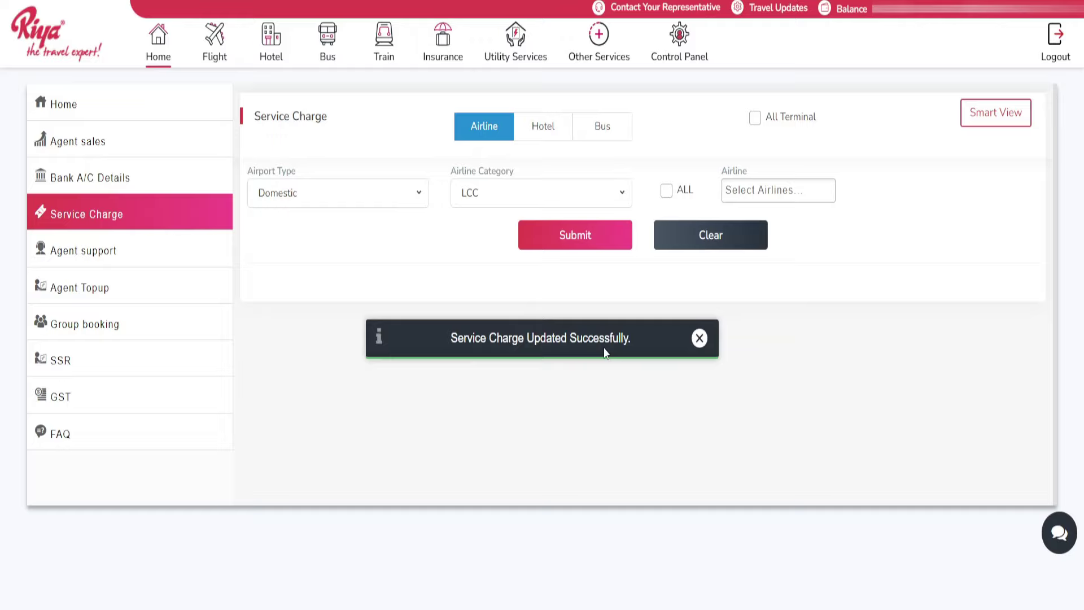
# Step: Start a one-way flight booking with Kolkata (CCU) as origin and Delhi (DEL) as destination
pyautogui.moveTo(214, 53)
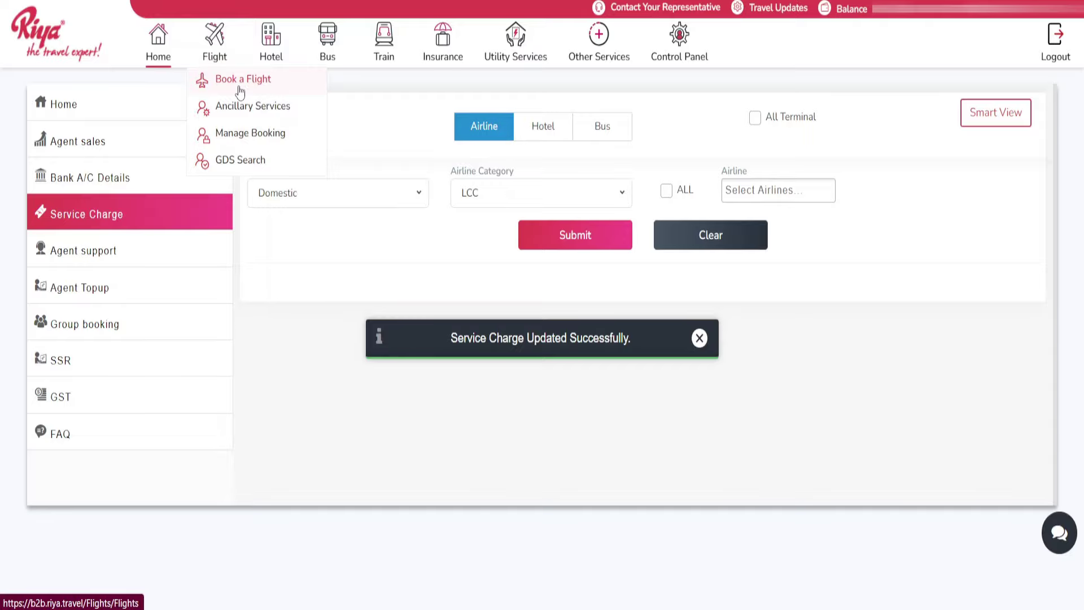
pyautogui.click(269, 83)
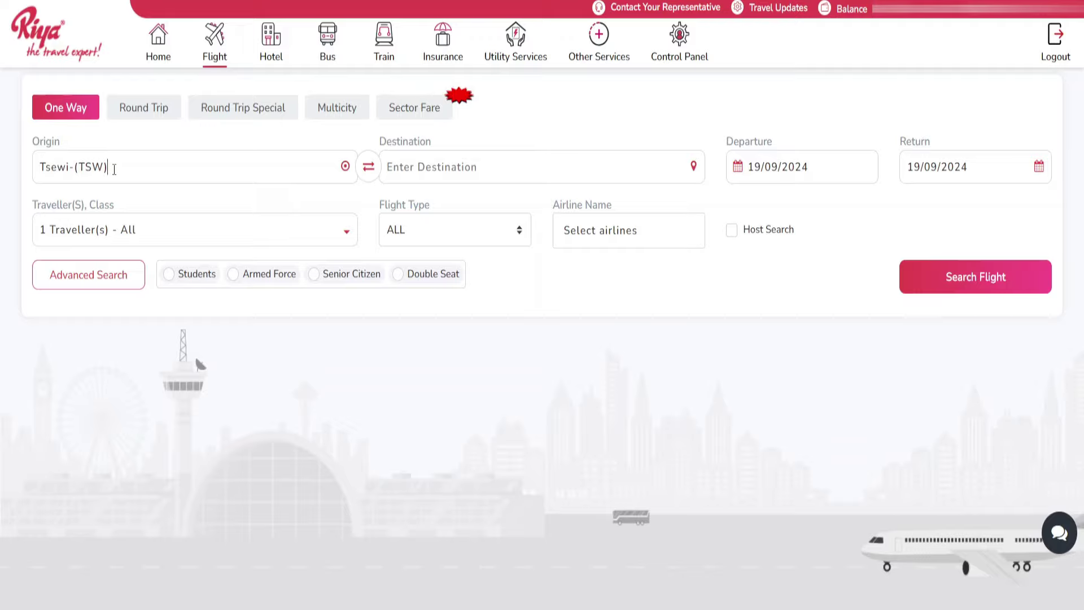
pyautogui.moveTo(114, 169); pyautogui.dragTo(34, 170)
pyautogui.write('ccu')
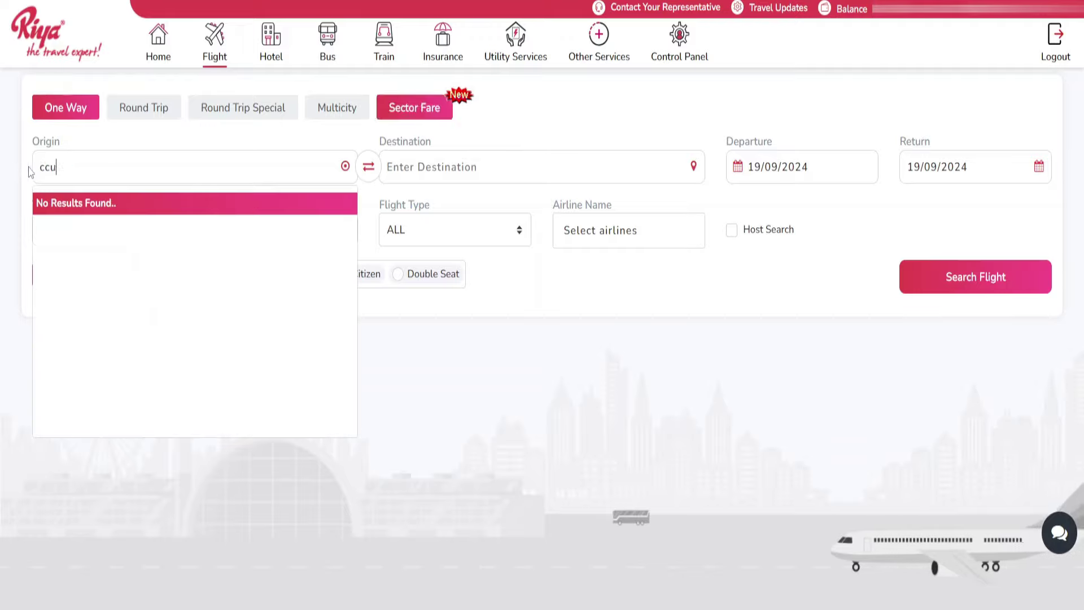
pyautogui.click(448, 164)
pyautogui.write('del')
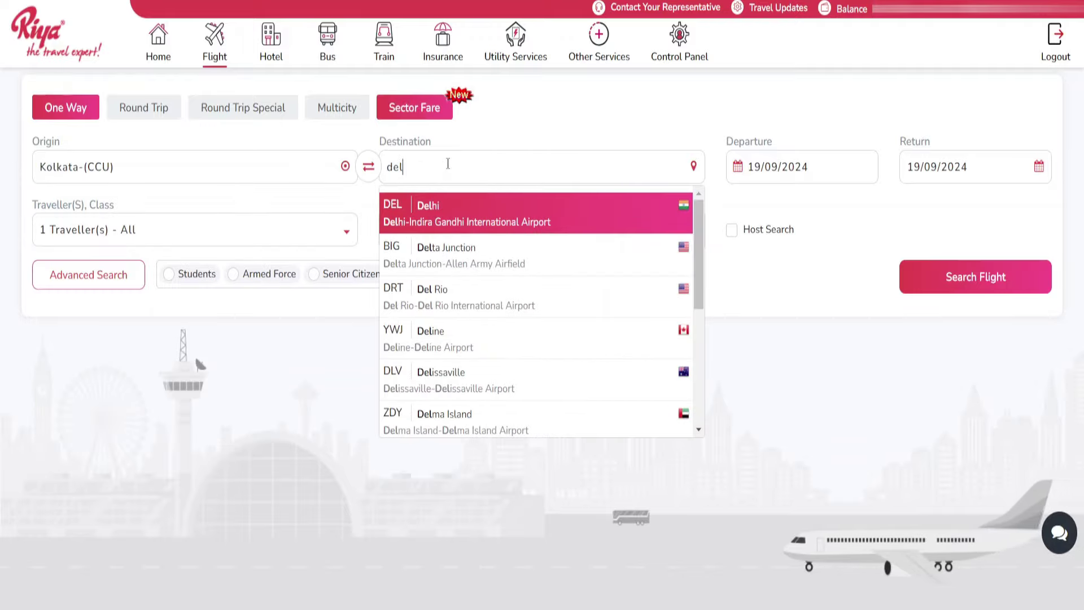
pyautogui.press('Return')
# Step: Set the departure date to 01/10/2024, search for flights and look through the listed fares
pyautogui.click(950, 263)
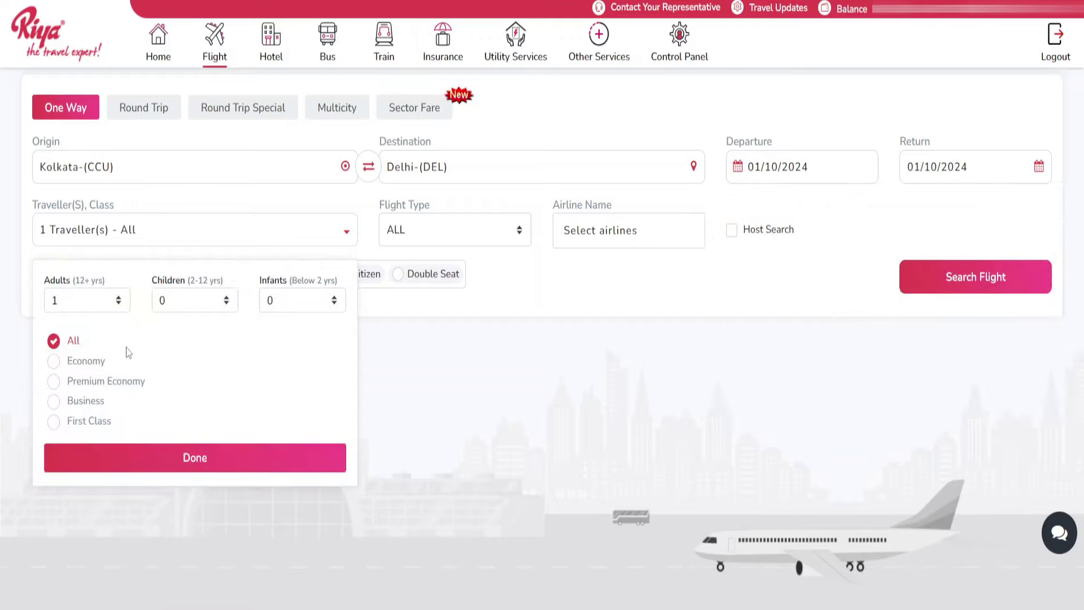
pyautogui.click(948, 282)
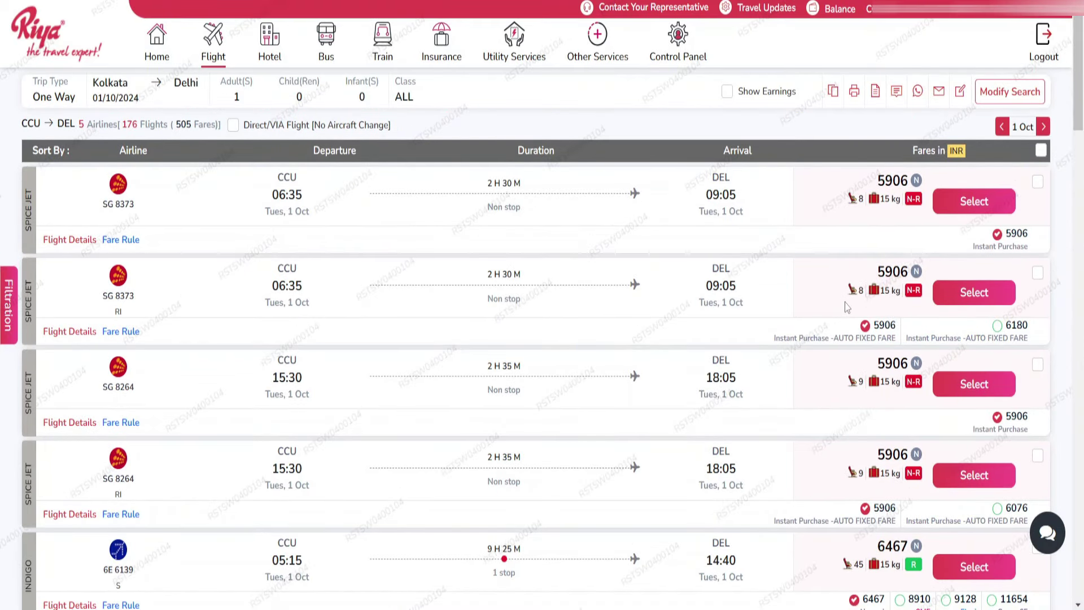
pyautogui.scroll(-20, 847, 306)
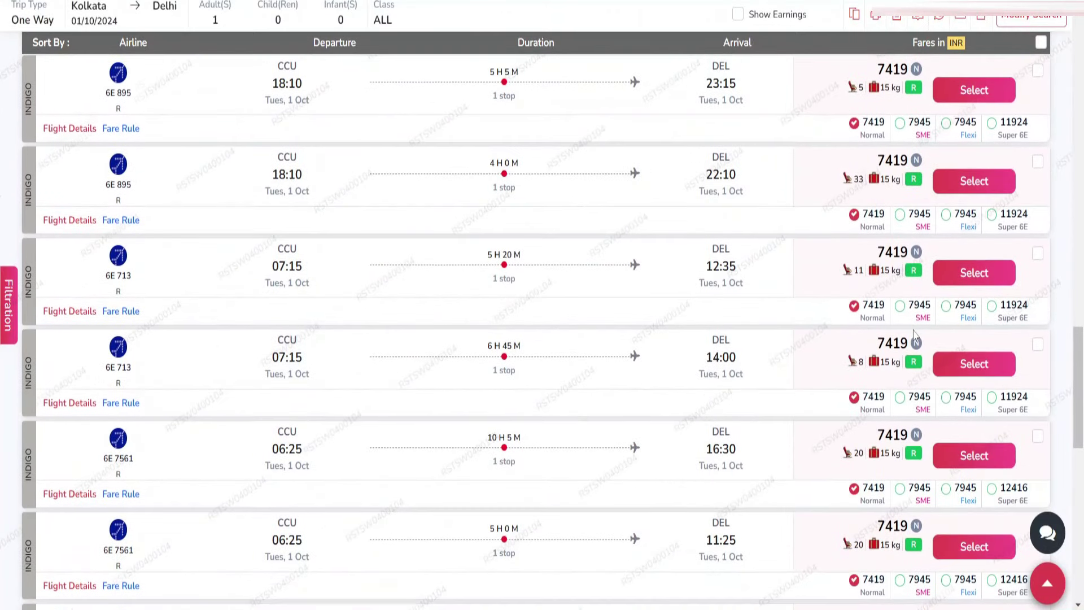
pyautogui.scroll(20, 915, 333)
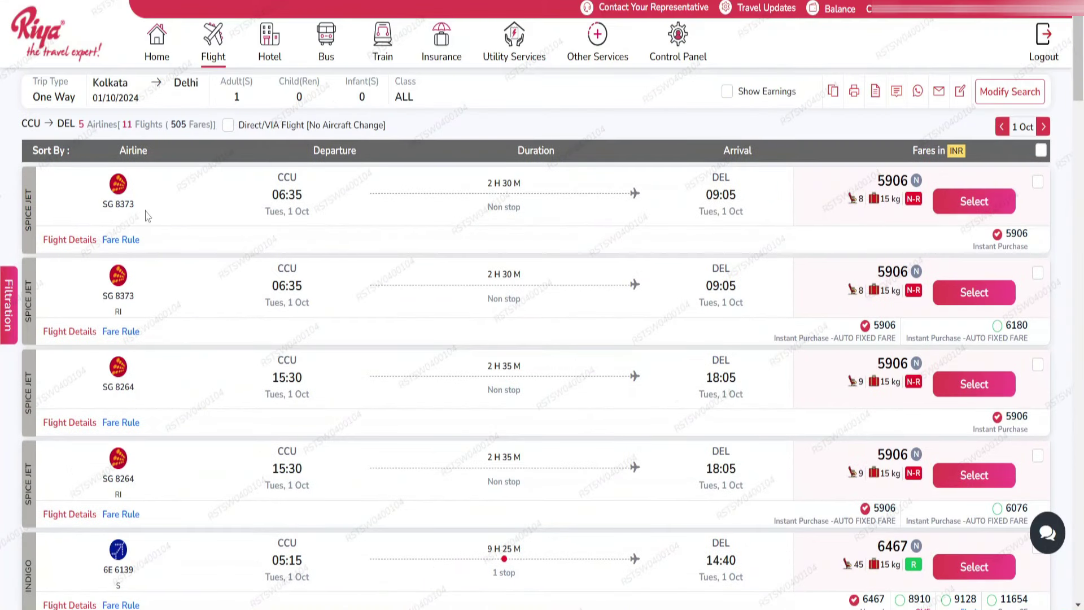
# Step: Select the first SpiceJet SG 8373 flight, acknowledge the information notice and check the traveller title options
pyautogui.click(983, 201)
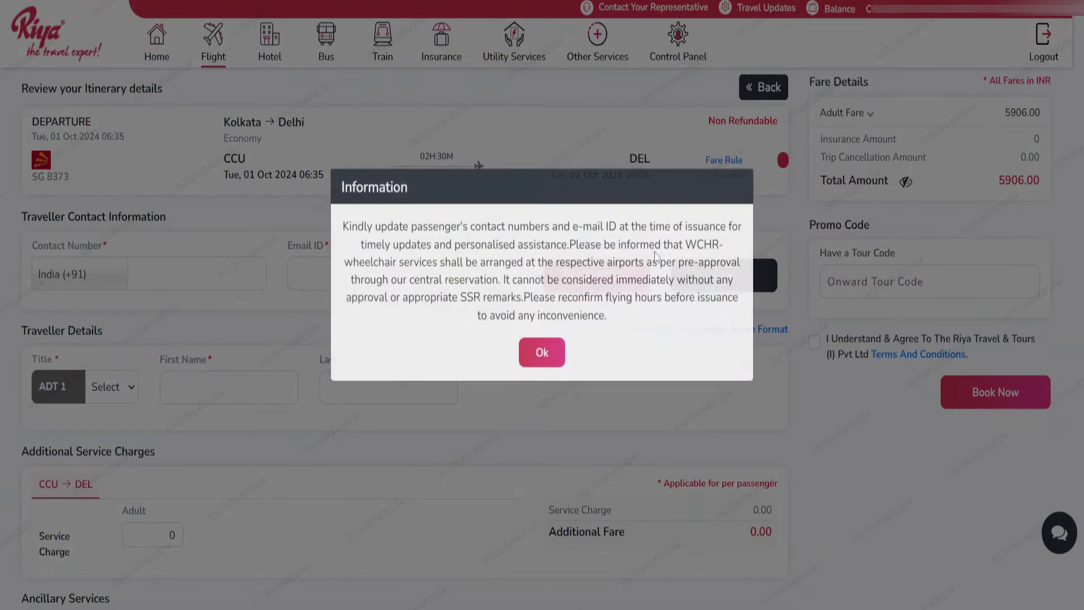
pyautogui.click(558, 372)
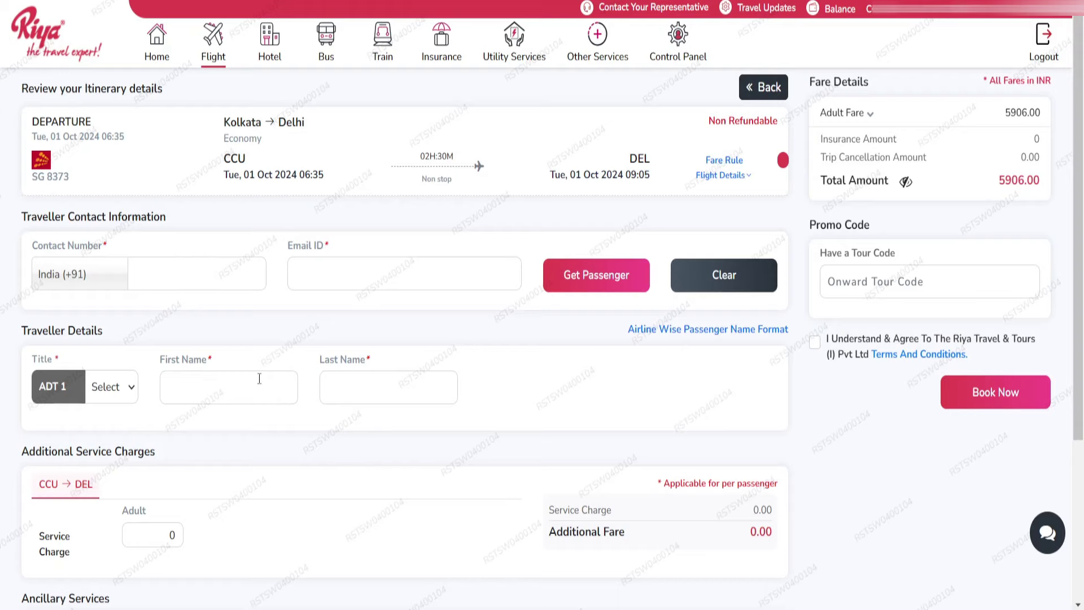
pyautogui.click(135, 388)
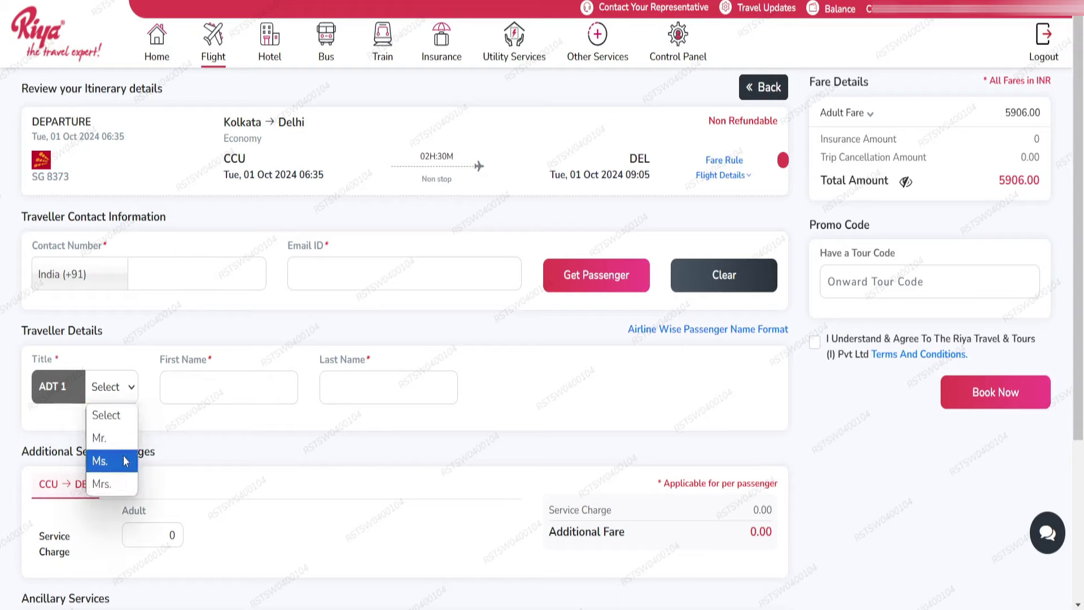
pyautogui.click(517, 415)
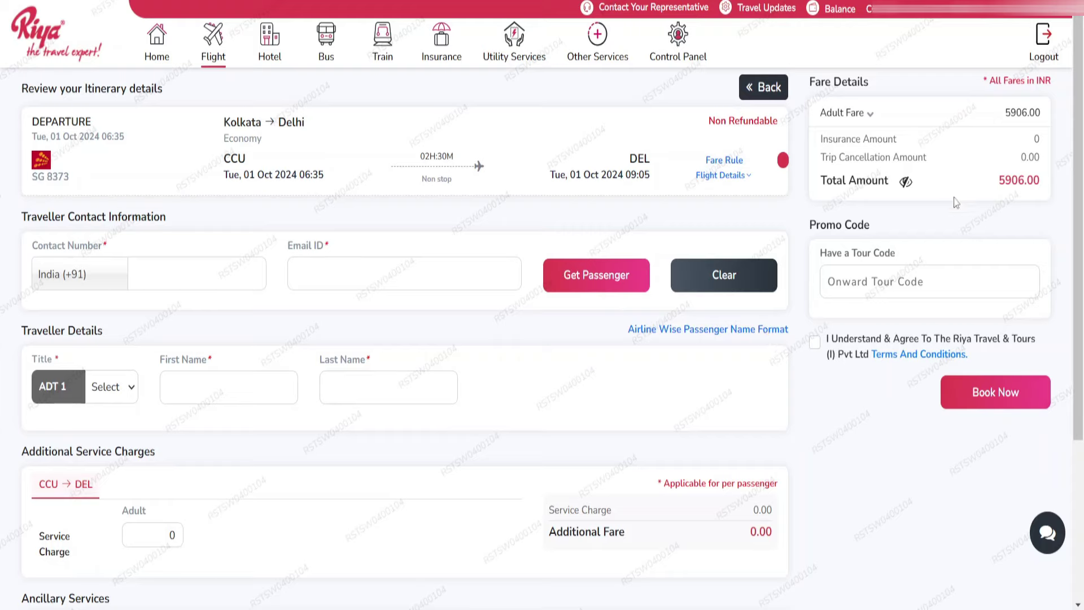
# Step: Show the net fare and earning in the fare details and compare the net fare with the total amount
pyautogui.click(906, 182)
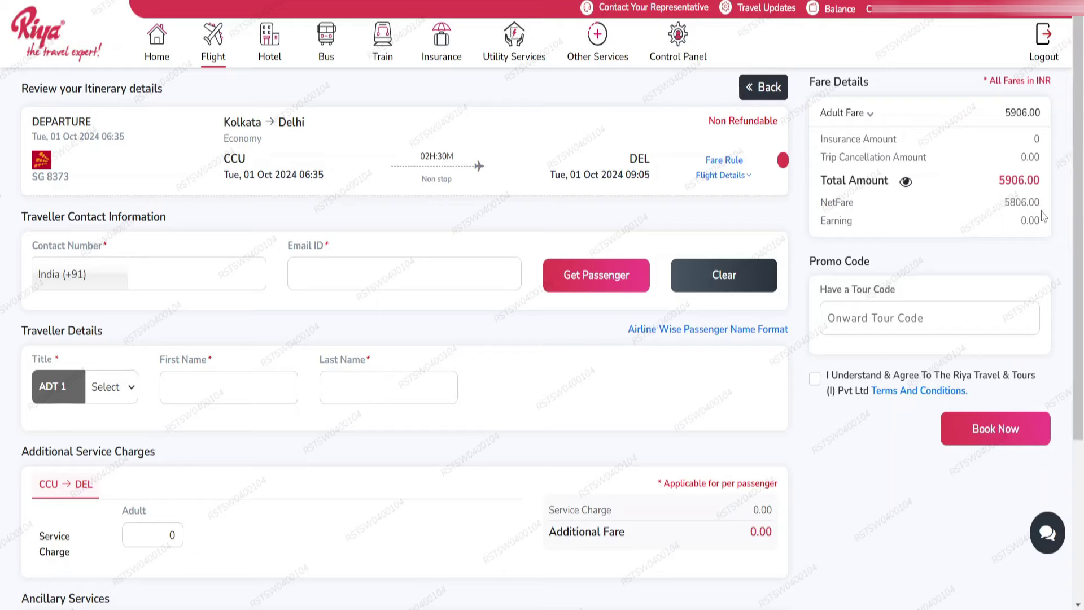
pyautogui.moveTo(998, 186); pyautogui.dragTo(1045, 185)
pyautogui.click(1050, 184)
pyautogui.moveTo(1014, 206); pyautogui.dragTo(1044, 212)
pyautogui.moveTo(996, 188); pyautogui.dragTo(1044, 182)
pyautogui.click(1043, 193)
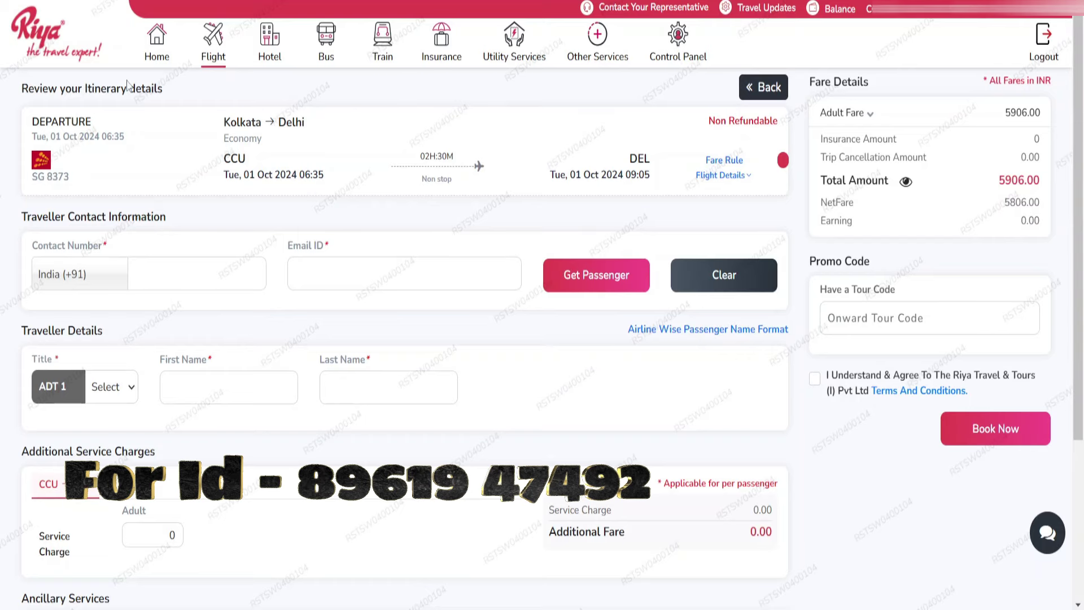
# Step: Try an additional adult service charge of 100 for CCU → DEL, check the total amount and reset the charge to 0
pyautogui.doubleClick(172, 536)
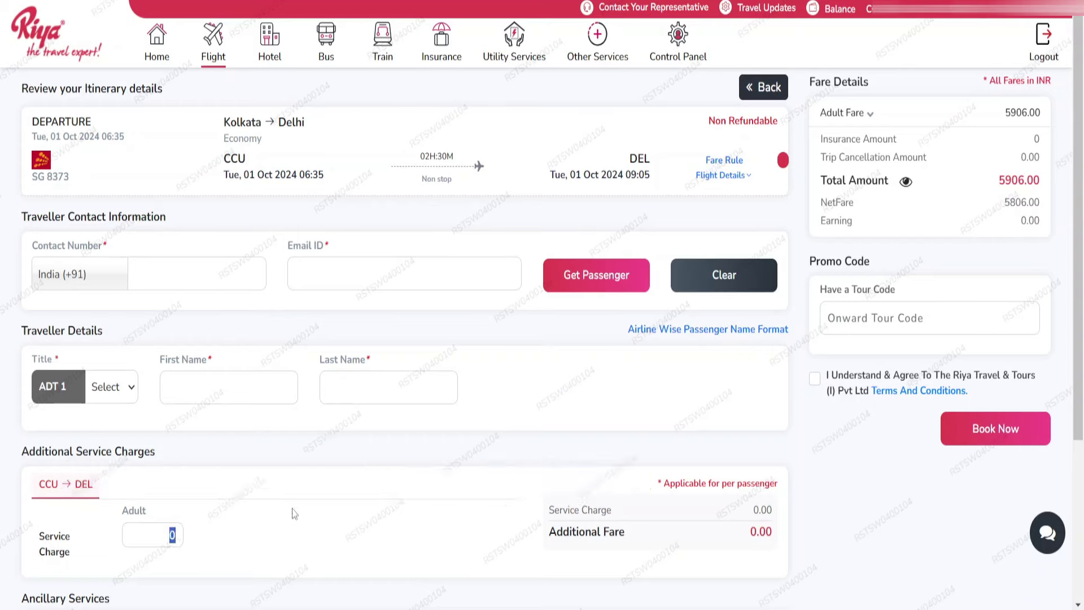
pyautogui.write('100')
pyautogui.moveTo(1000, 189); pyautogui.dragTo(1047, 191)
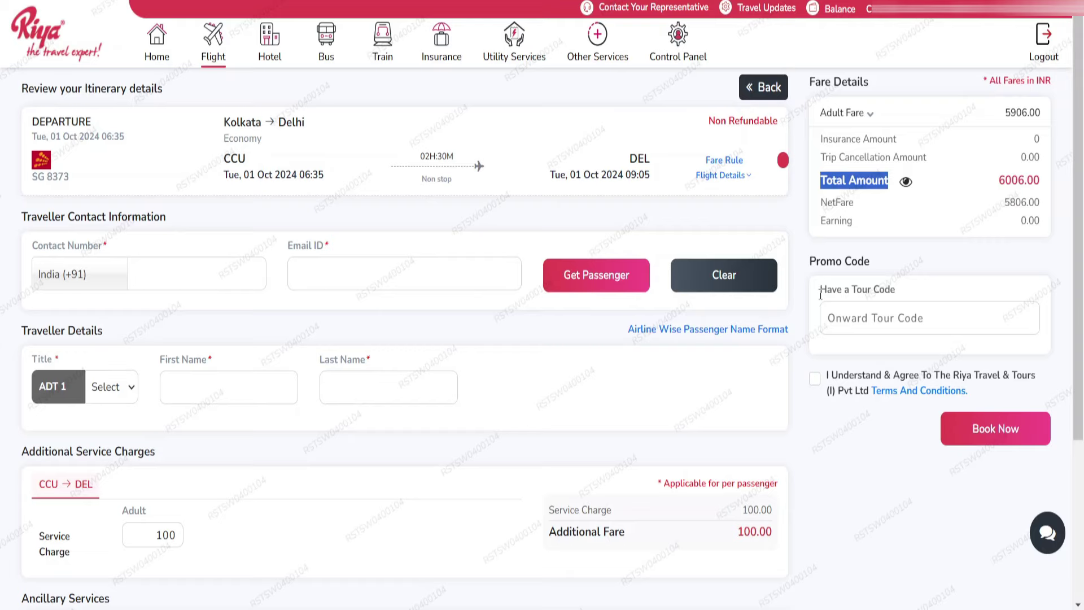
pyautogui.click(176, 534)
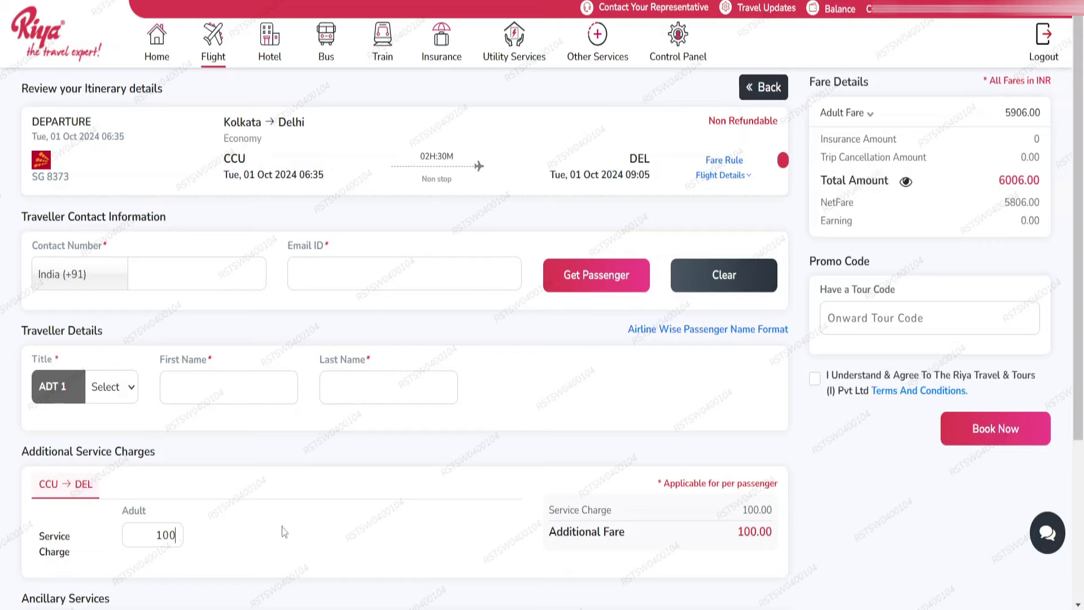
pyautogui.write('0')
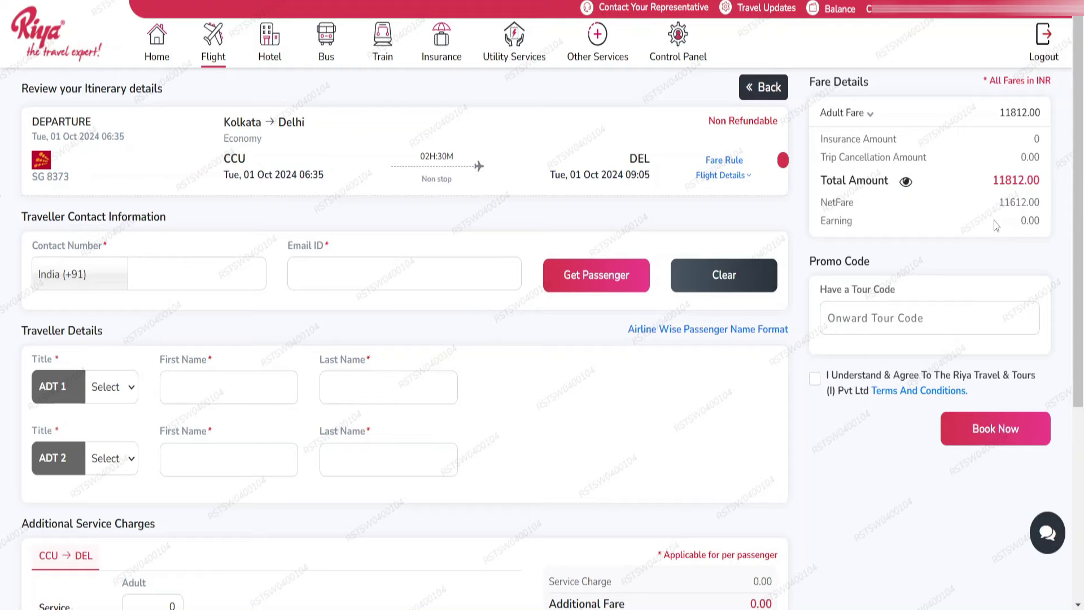
# Step: Review the two-adult fare details and set the additional adult service charge for CCU → DEL to 100
pyautogui.moveTo(1010, 203); pyautogui.dragTo(1017, 175)
pyautogui.click(1022, 244)
pyautogui.scroll(-1, 150, 546)
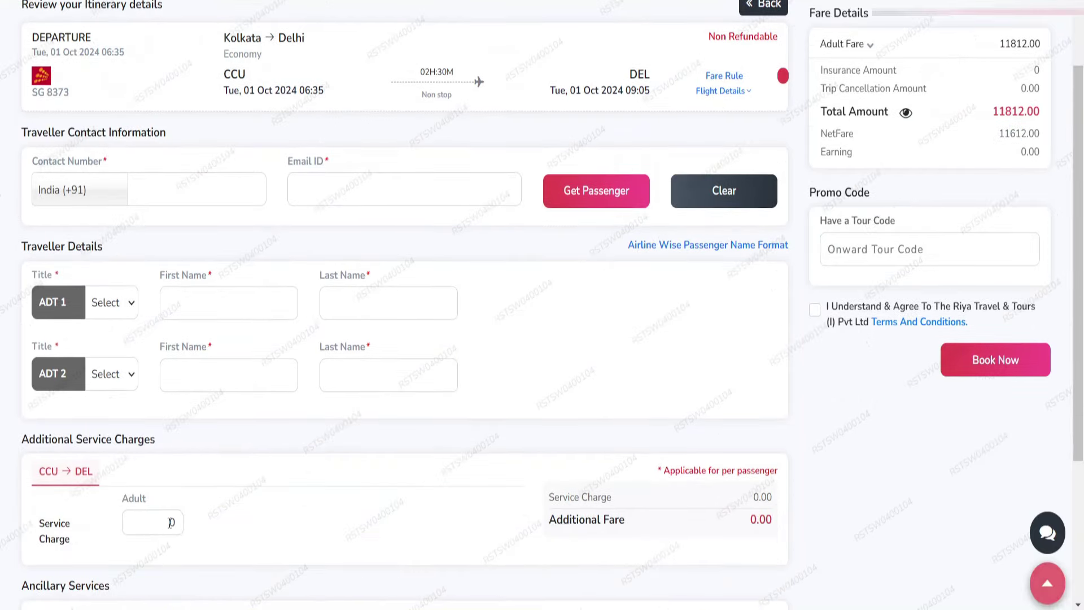
pyautogui.moveTo(166, 516); pyautogui.dragTo(201, 523)
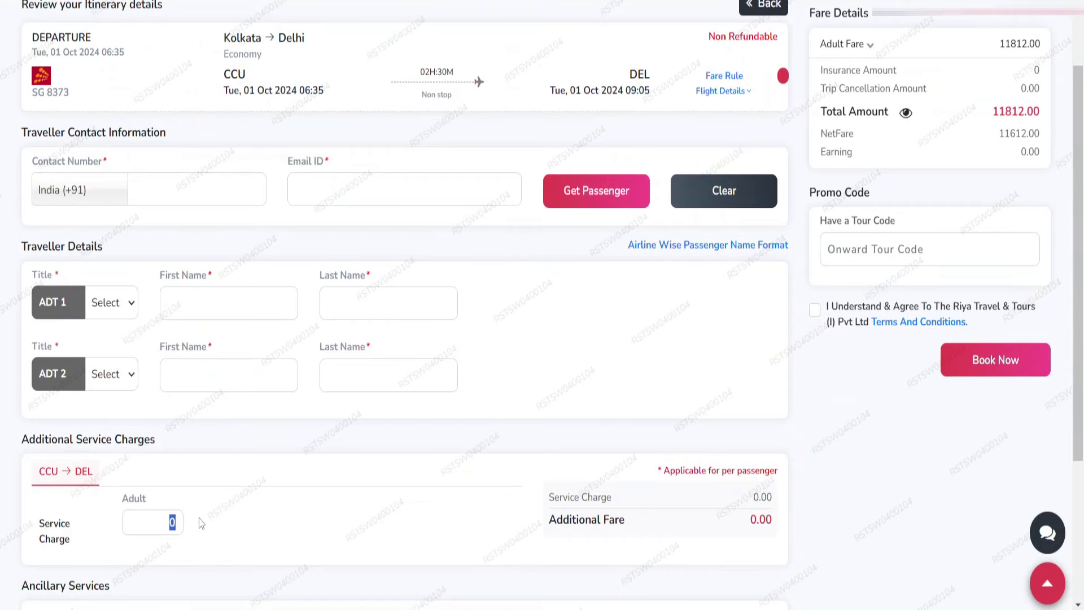
pyautogui.scroll(1, 615, 443)
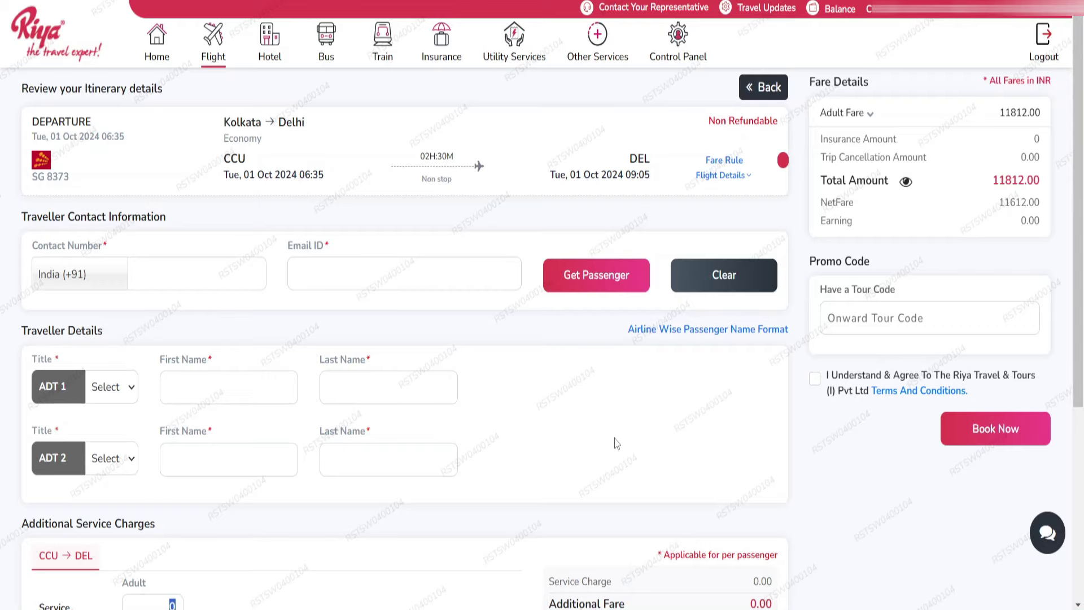
pyautogui.scroll(-3, 616, 443)
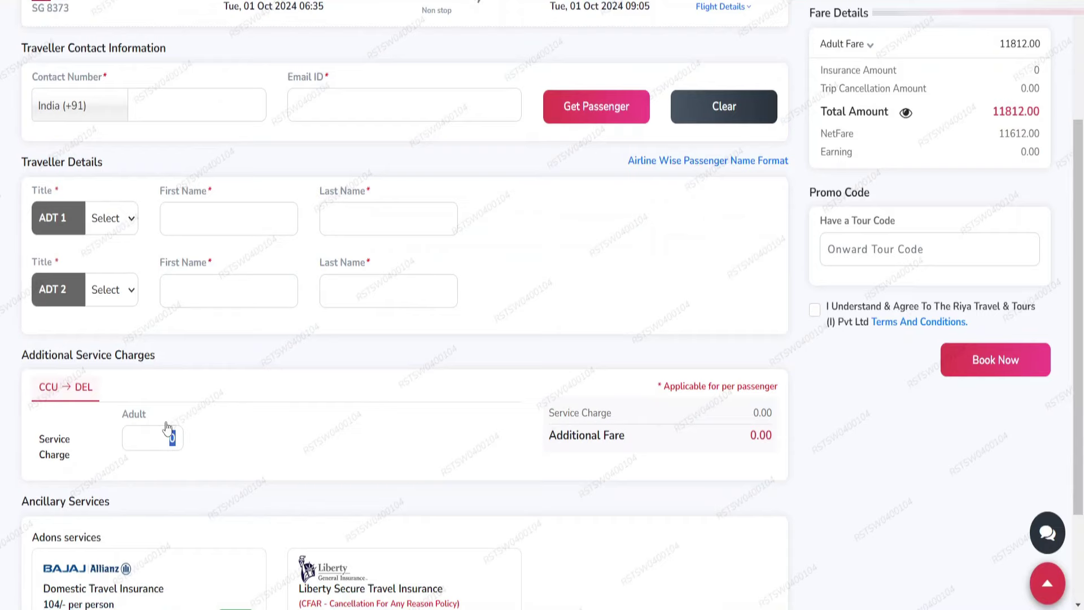
pyautogui.write('100')
pyautogui.press('Tab')
pyautogui.scroll(2, 858, 441)
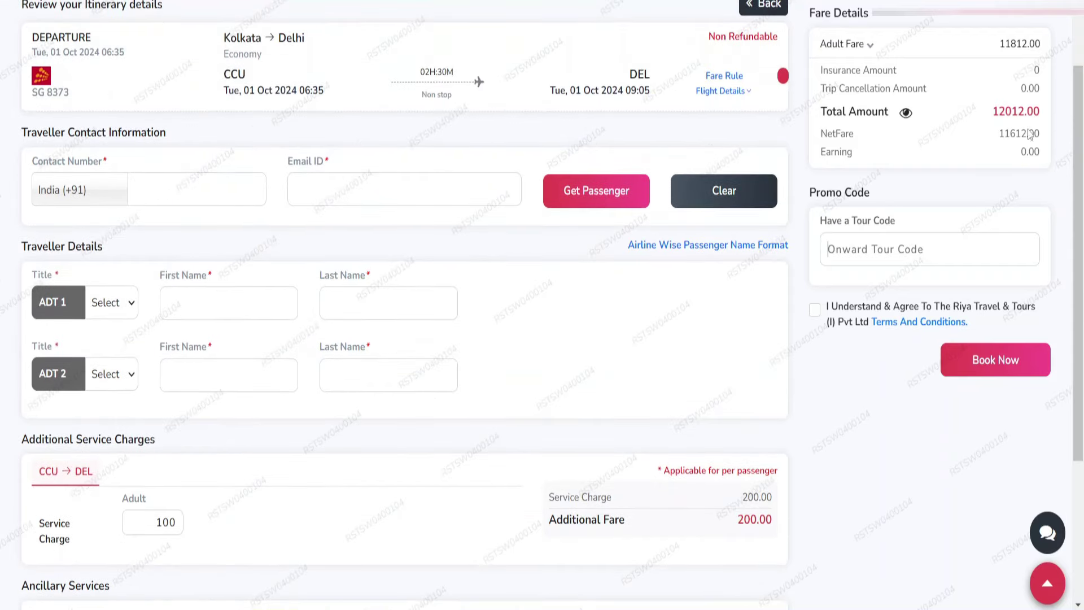
pyautogui.scroll(2, 1027, 135)
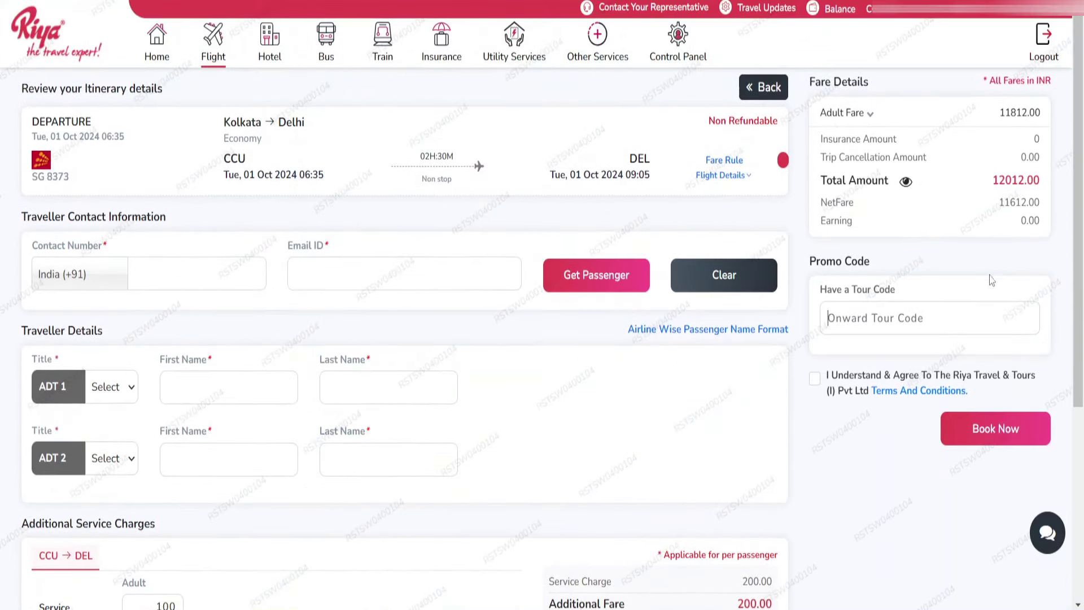
# Step: Agree to the terms and conditions, check the total amount and submit the two-adult booking
pyautogui.click(815, 378)
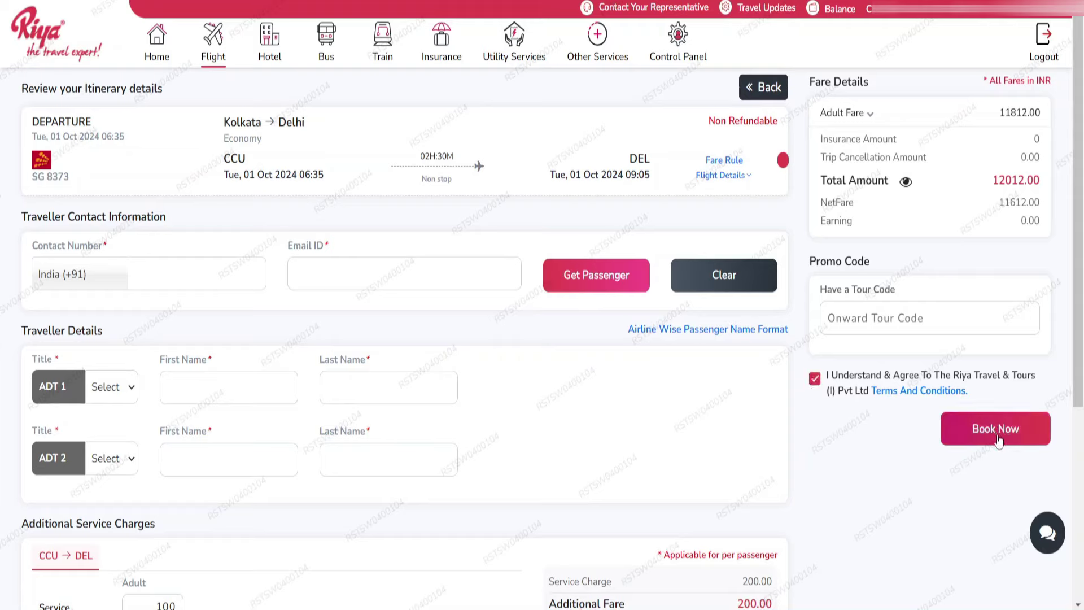
pyautogui.moveTo(986, 179); pyautogui.dragTo(1035, 181)
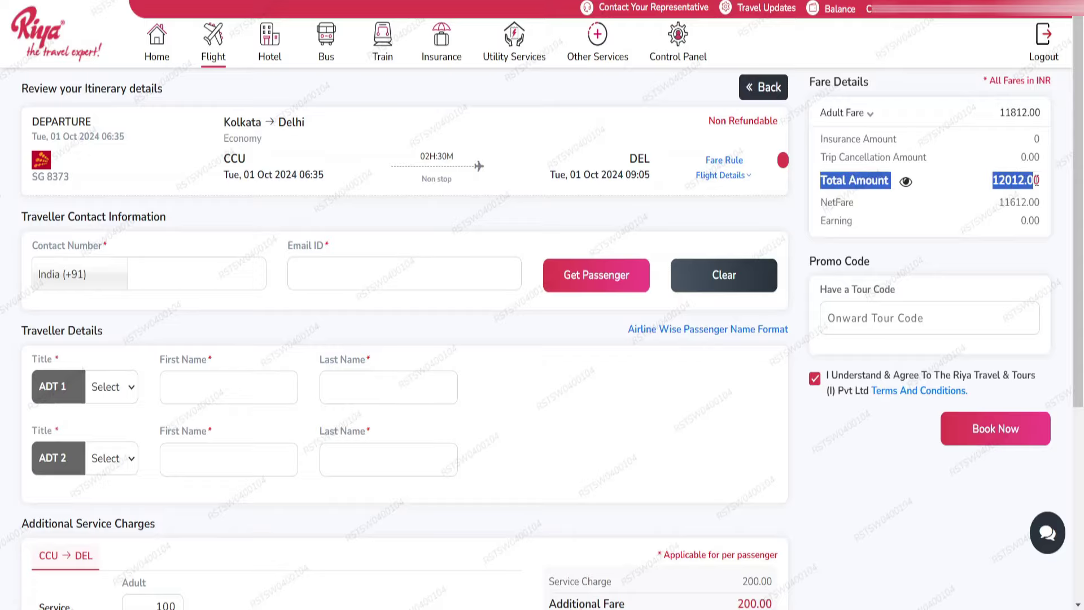
pyautogui.click(1035, 181)
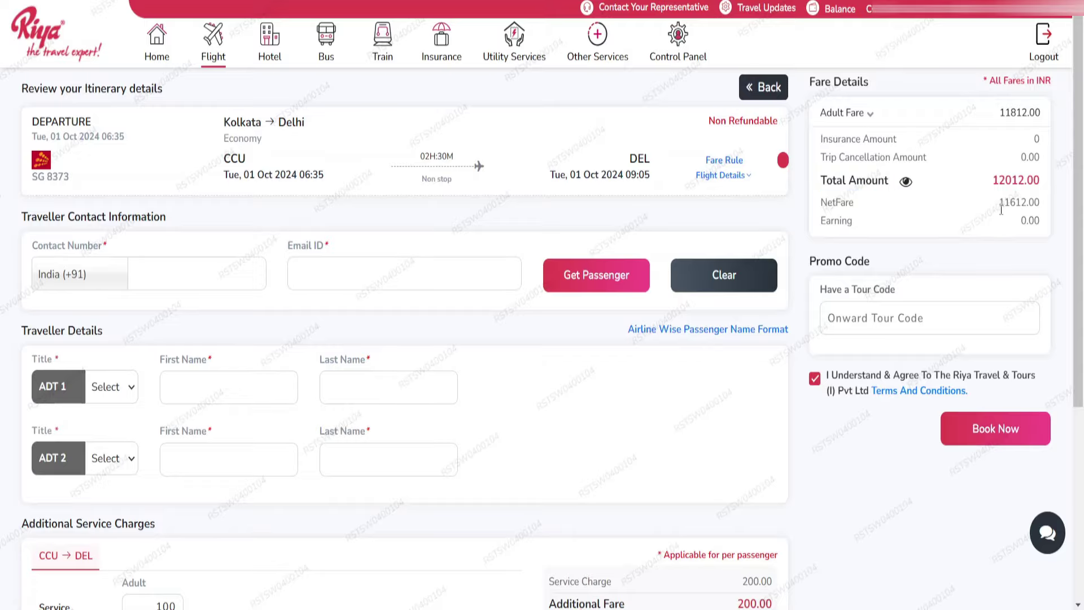
pyautogui.click(1031, 429)
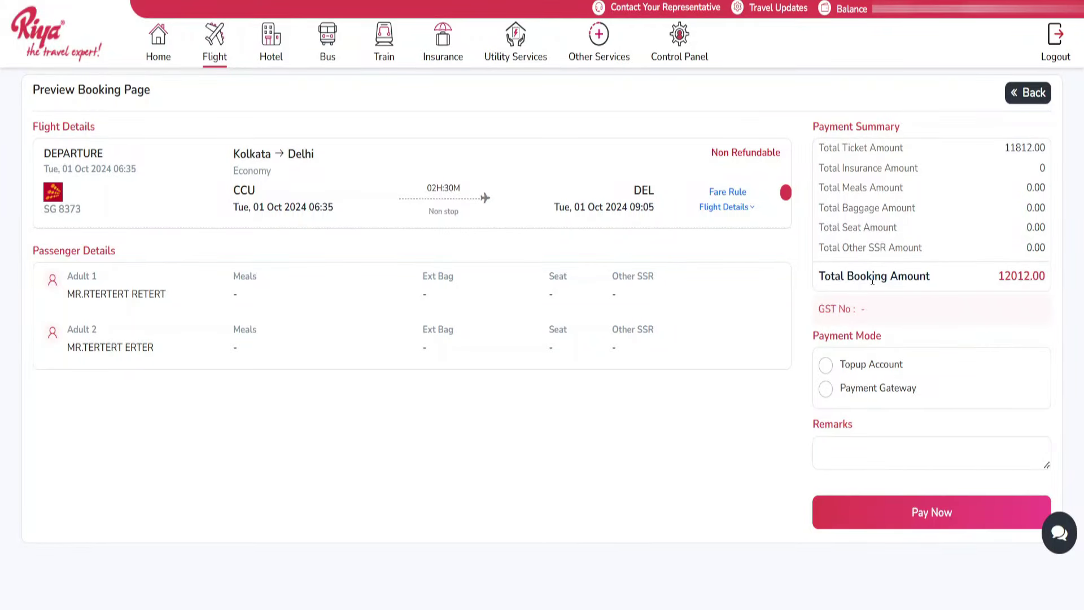
# Step: Choose Payment Gateway as the payment mode, proceed to payment and check the total round off amount
pyautogui.click(826, 366)
pyautogui.click(825, 389)
pyautogui.click(956, 519)
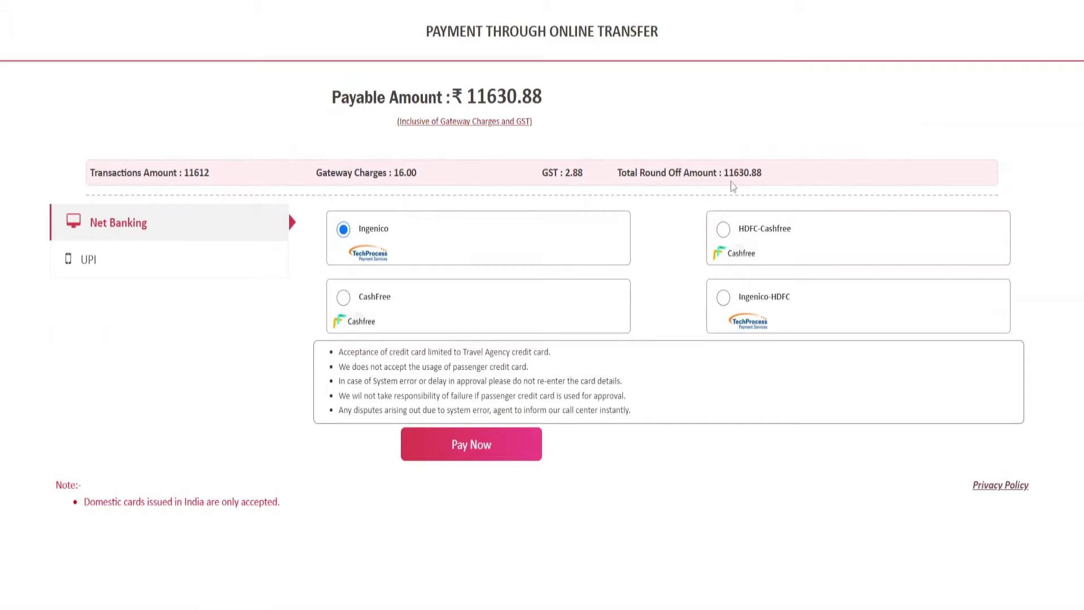
pyautogui.moveTo(723, 170); pyautogui.dragTo(773, 175)
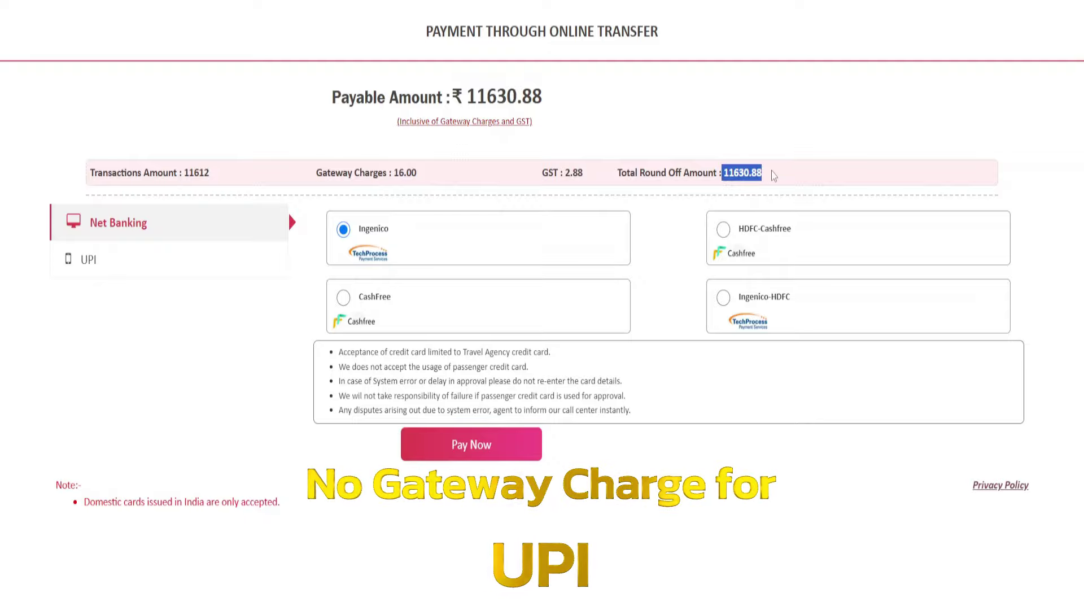